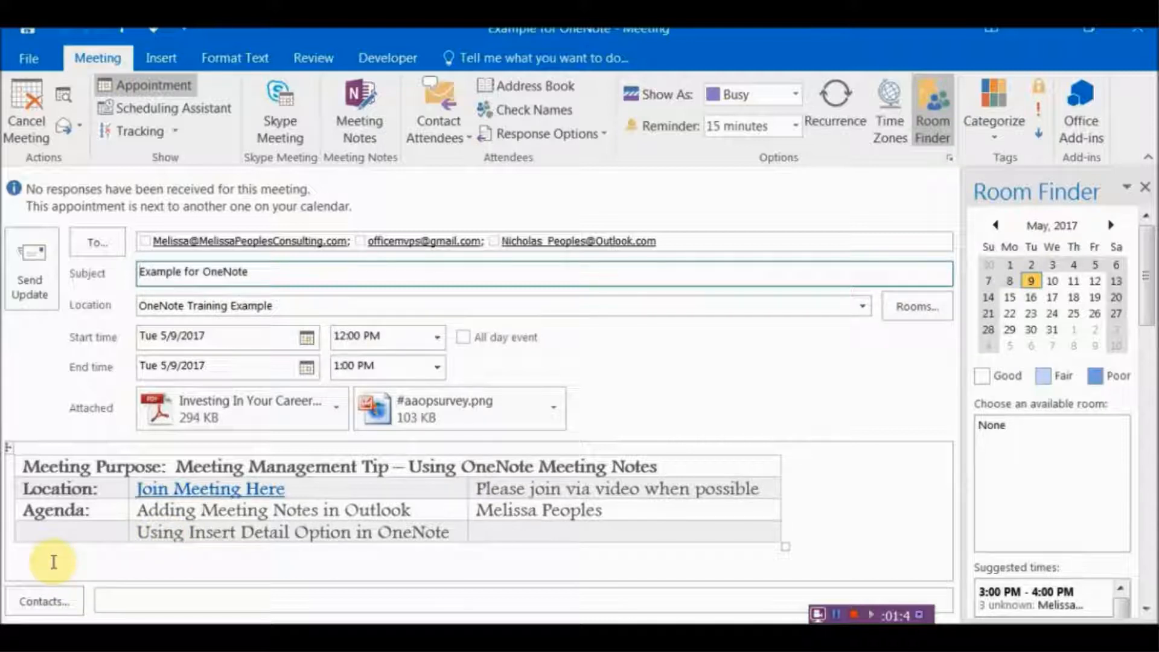
Share meeting notes with the meeting, using the Training Sessions section of the Office MVP Collaboration notebook
left_click(360, 131)
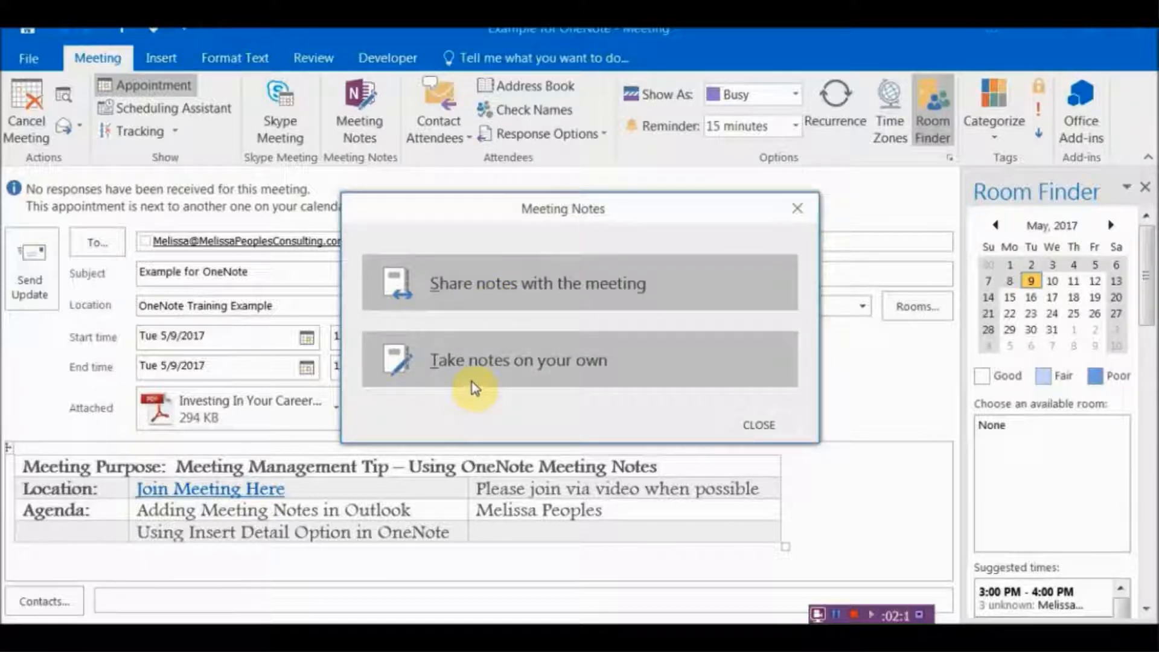
left_click(664, 290)
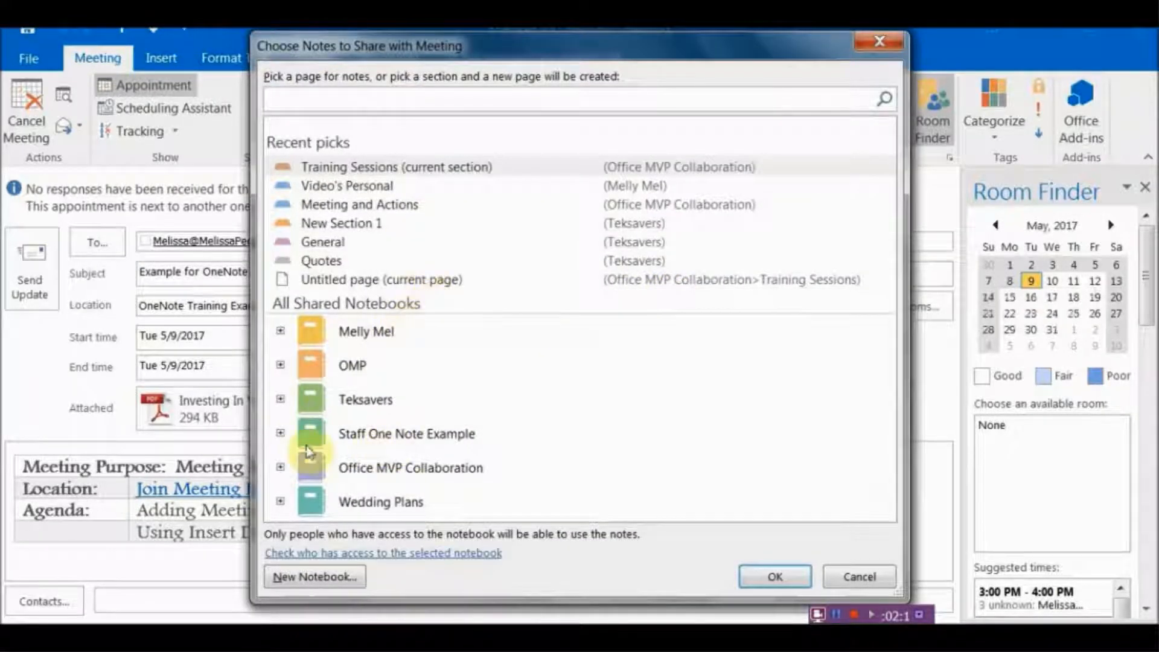
left_click(280, 468)
left_click(370, 459)
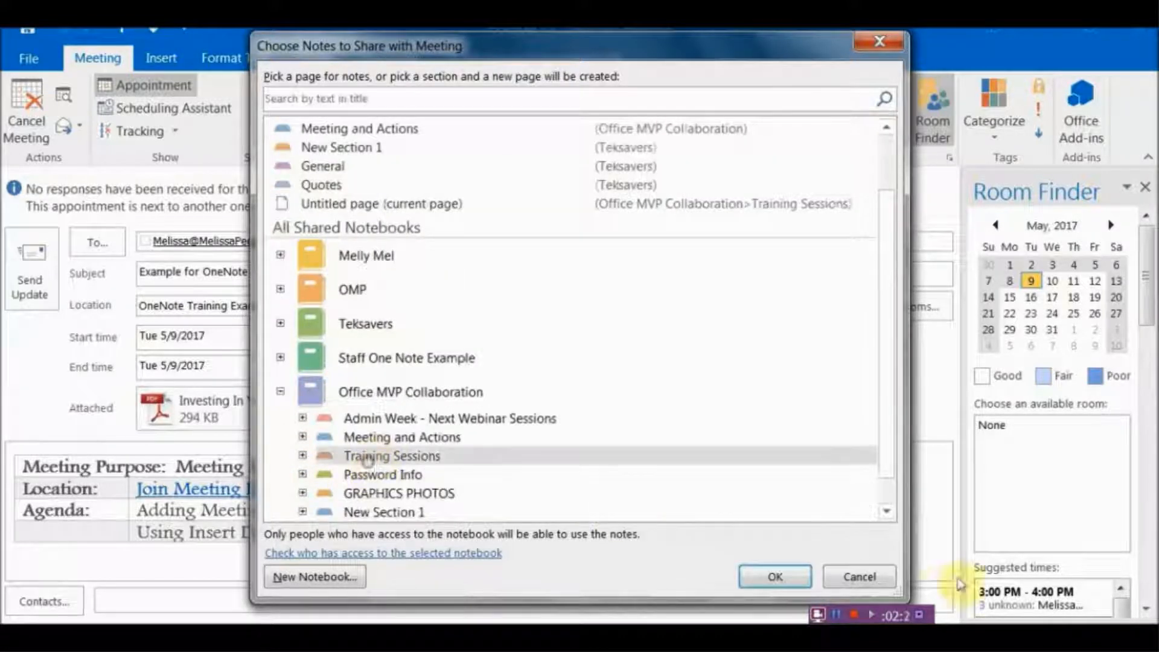
left_click(791, 575)
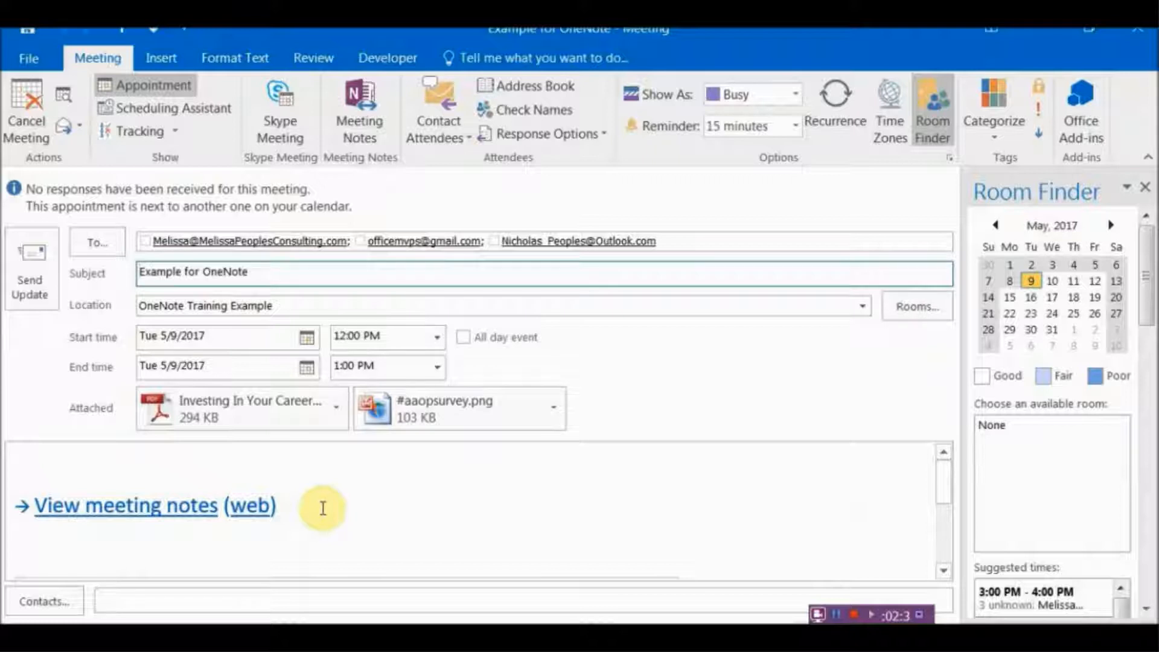
Copy the meeting notes link block above the agenda table and delete it together with the surrounding blank lines
left_click(30, 456)
scroll(253, 495, "down", 3)
scroll(290, 489, "up", 3)
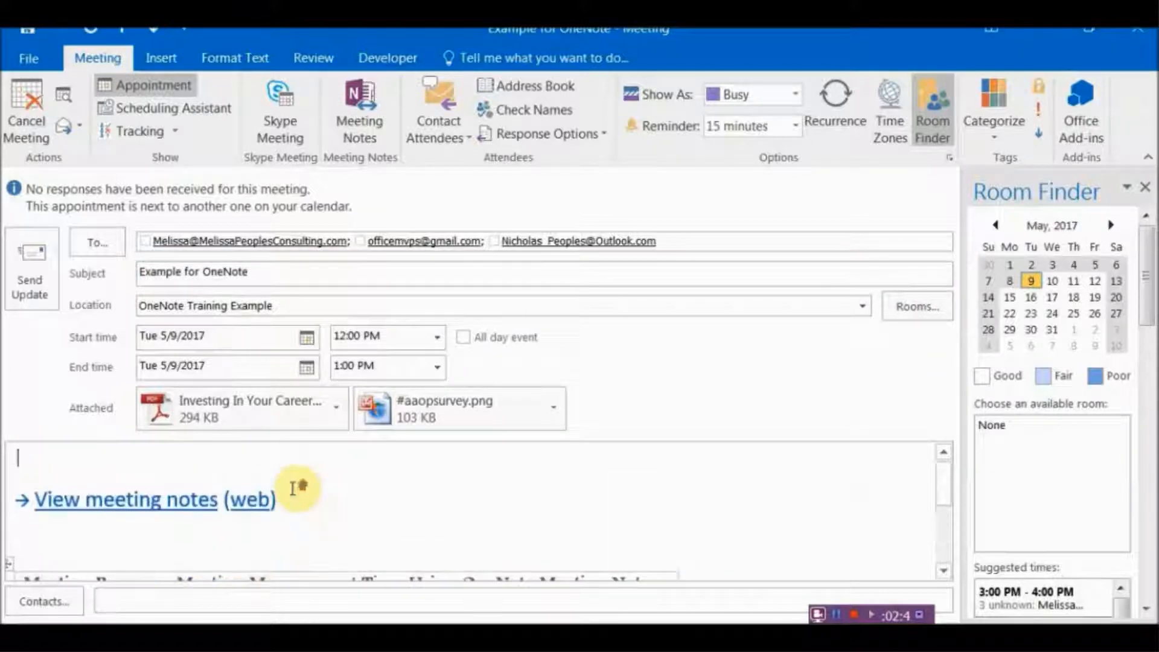
left_click_drag(118, 546, 26, 434)
key("ctrl+c")
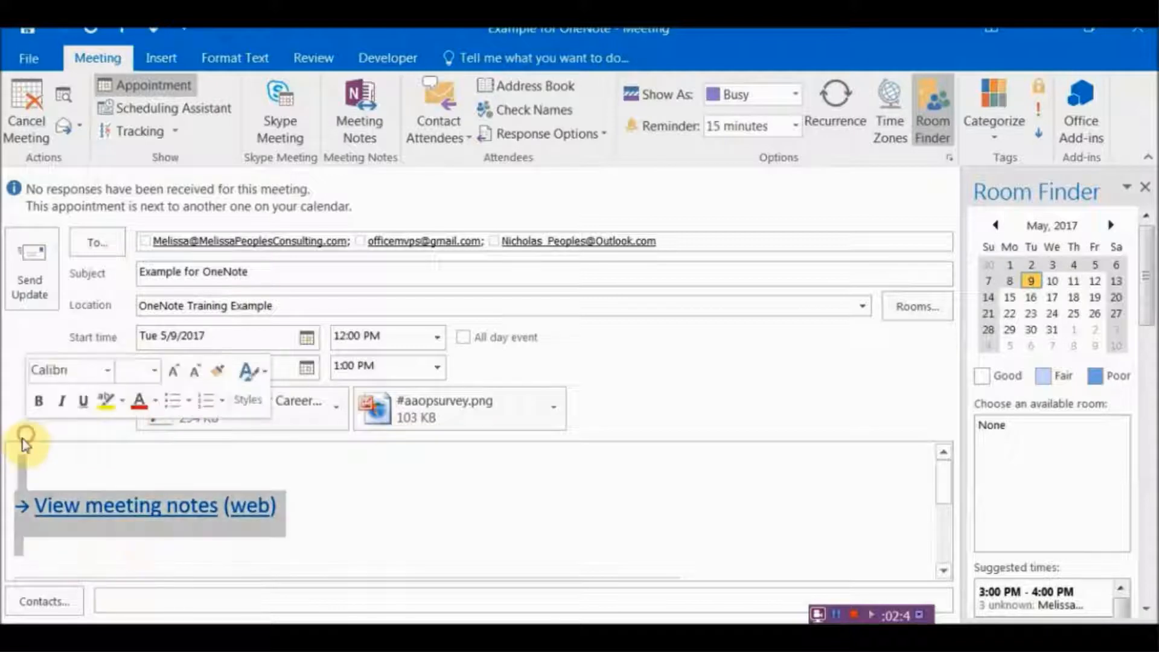
key("Delete")
key("Delete")
key("Delete")
key("Delete")
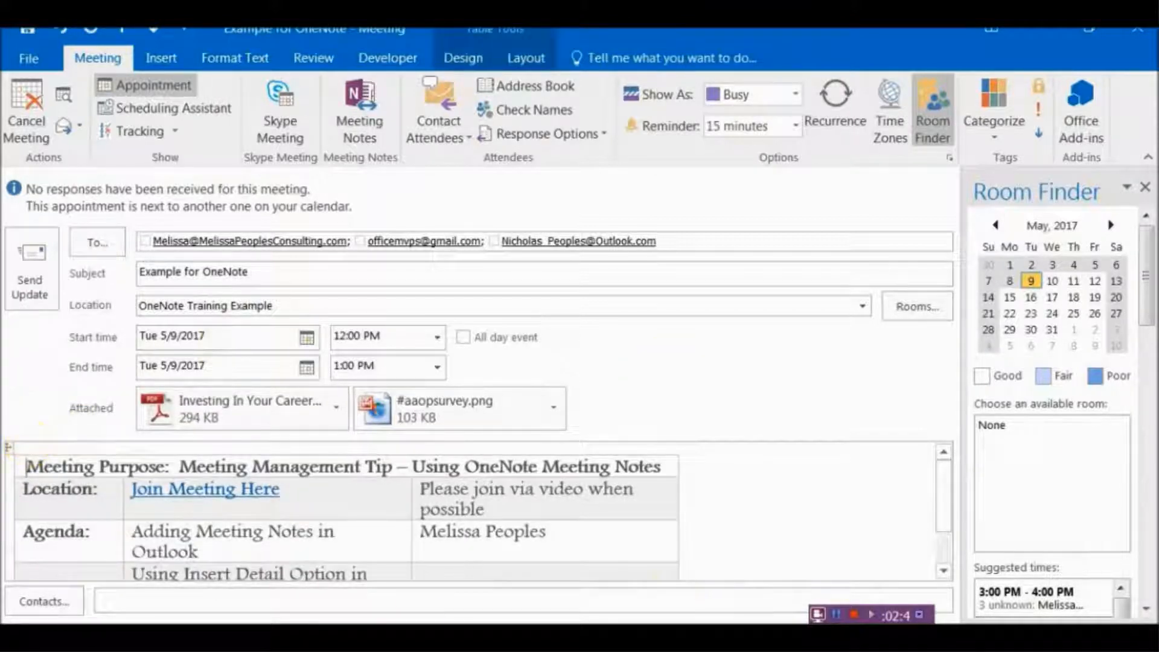
Add a new row at the end of the agenda table and label its first cell "Meeting Notes"
scroll(455, 546, "down", 1)
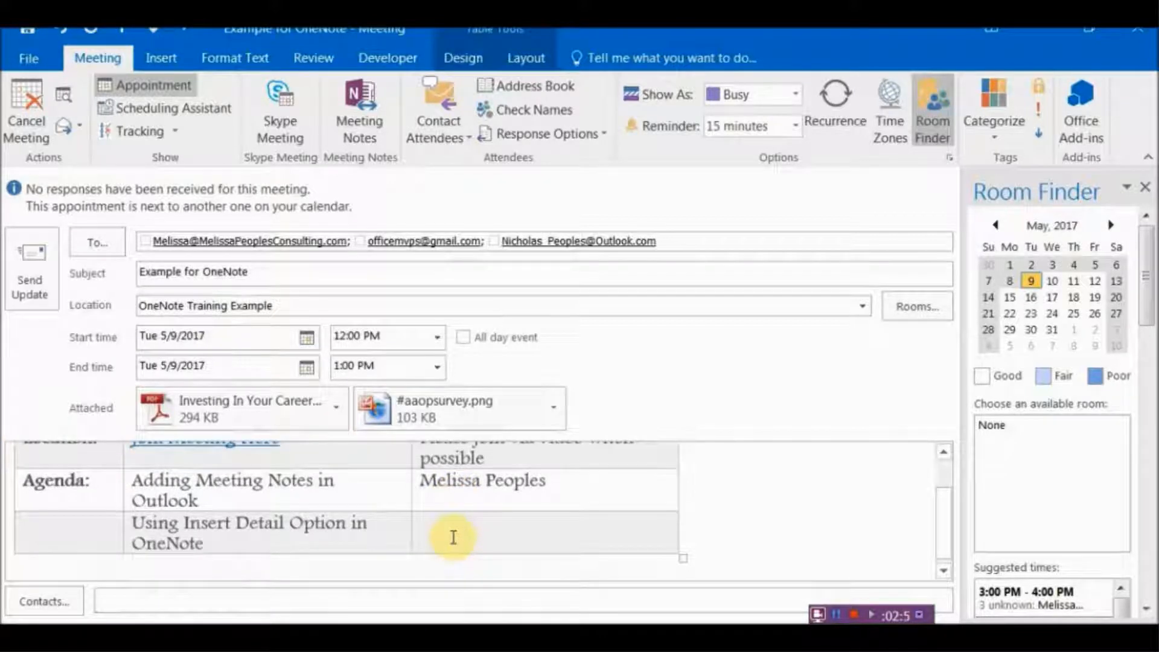
left_click(453, 537)
key("Tab")
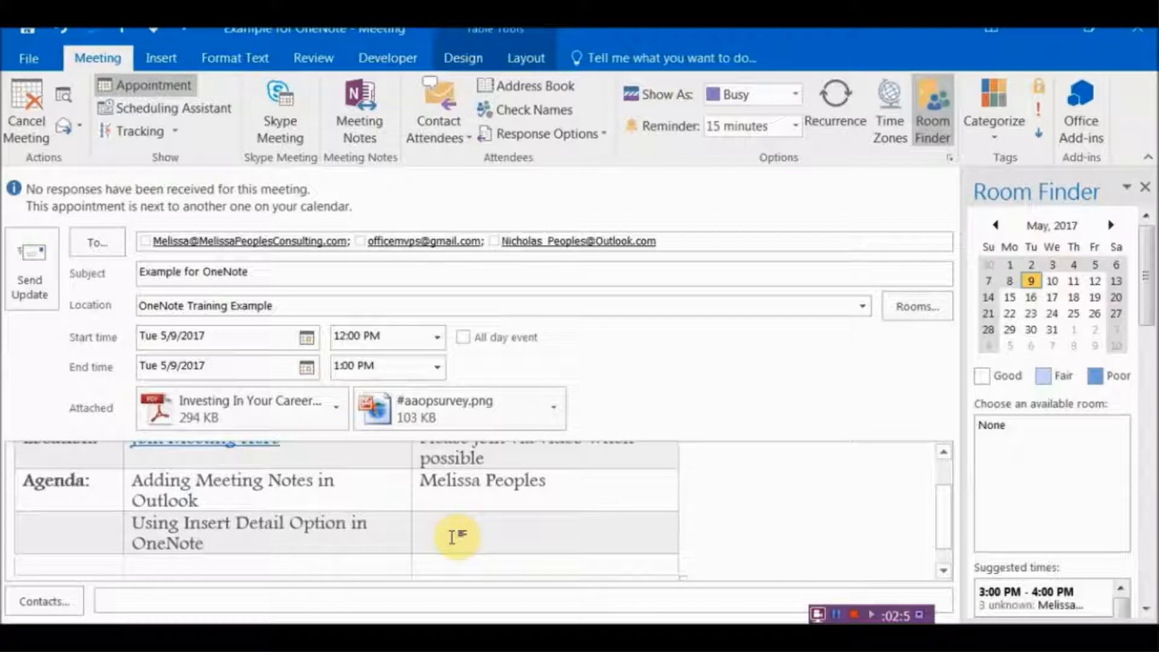
type("Meetin")
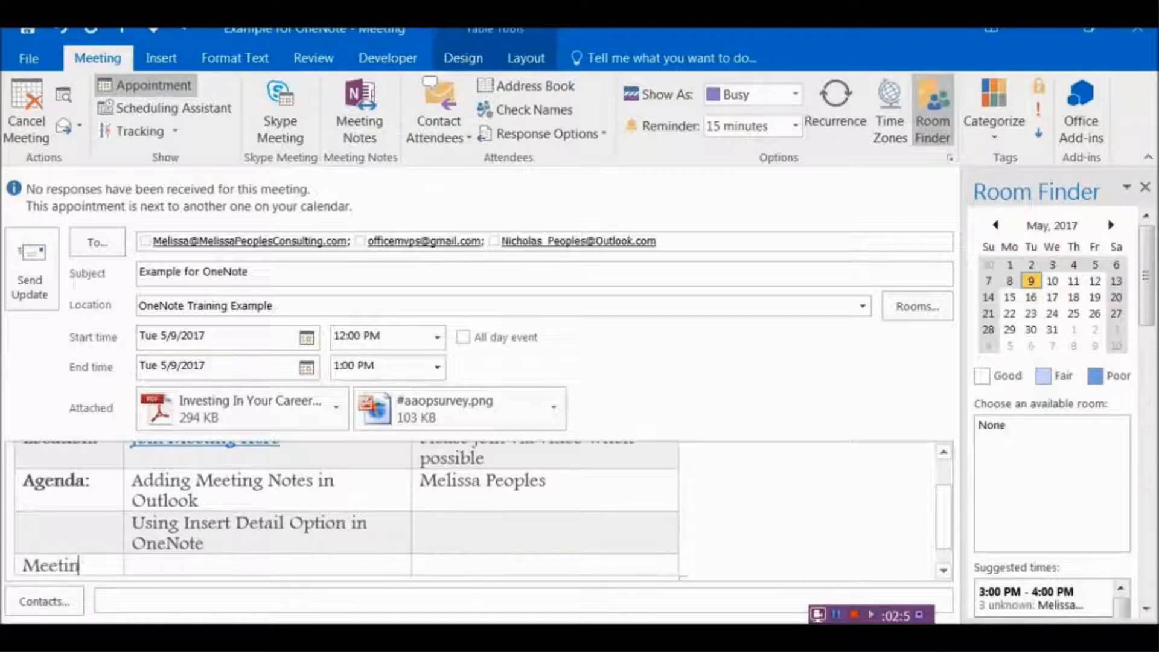
type("g Notes")
Paste the copied notes link into the cell beside "Meeting Notes" and remove the blank lines around it
key("Tab")
key("ctrl+v")
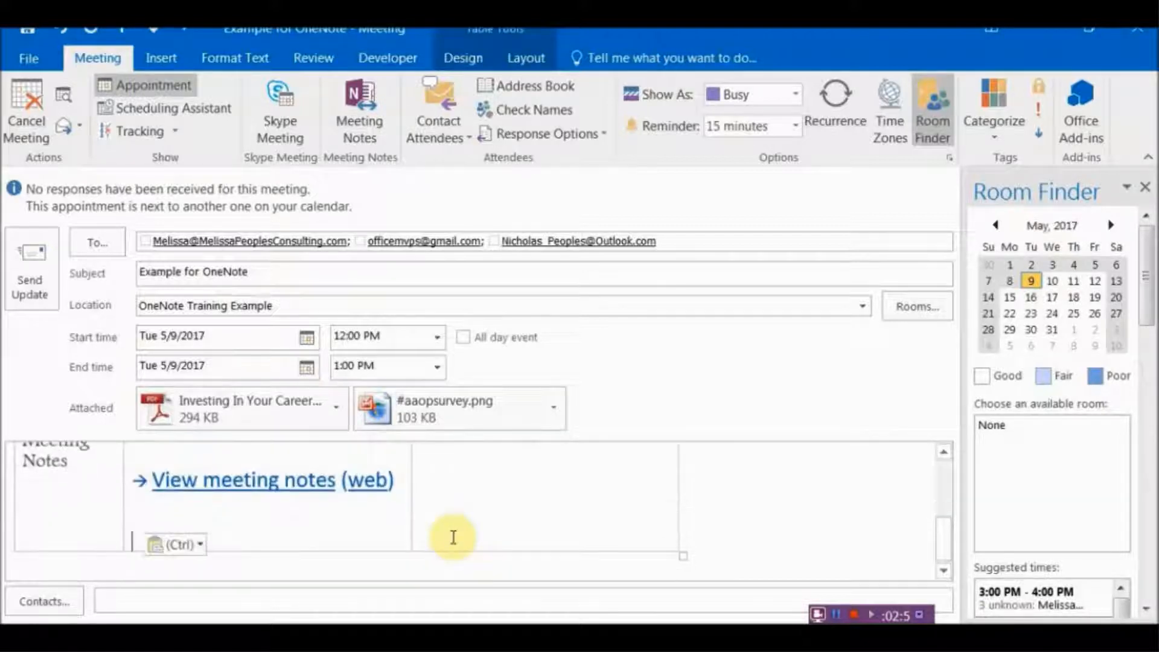
key("BackSpace")
key("BackSpace")
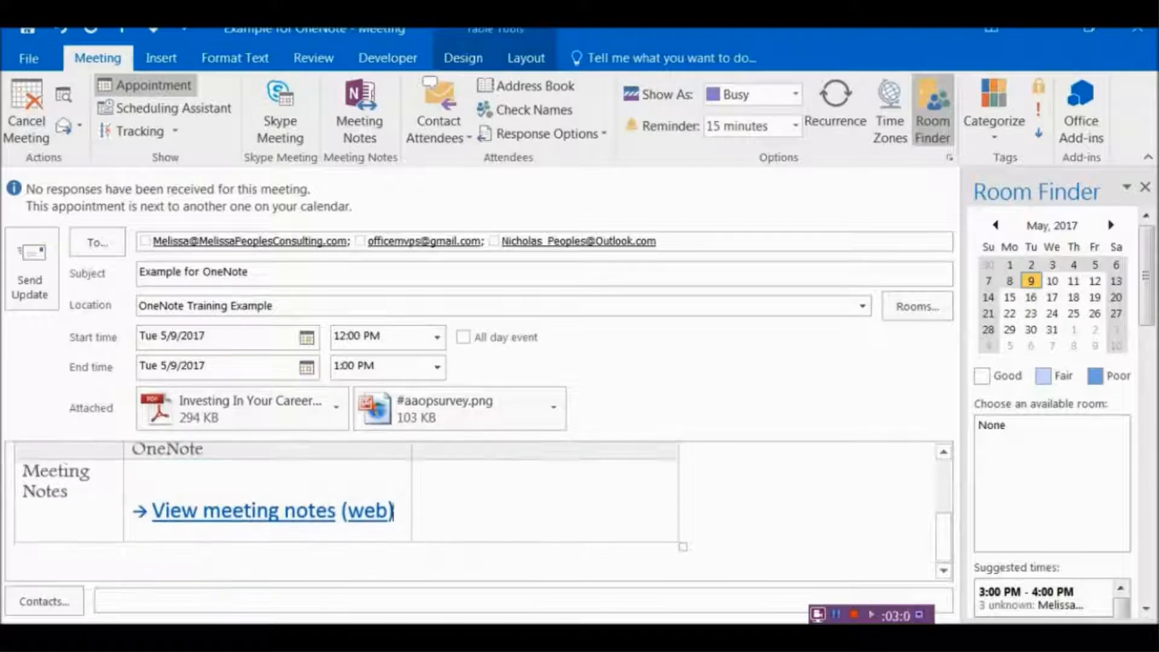
left_click(138, 482)
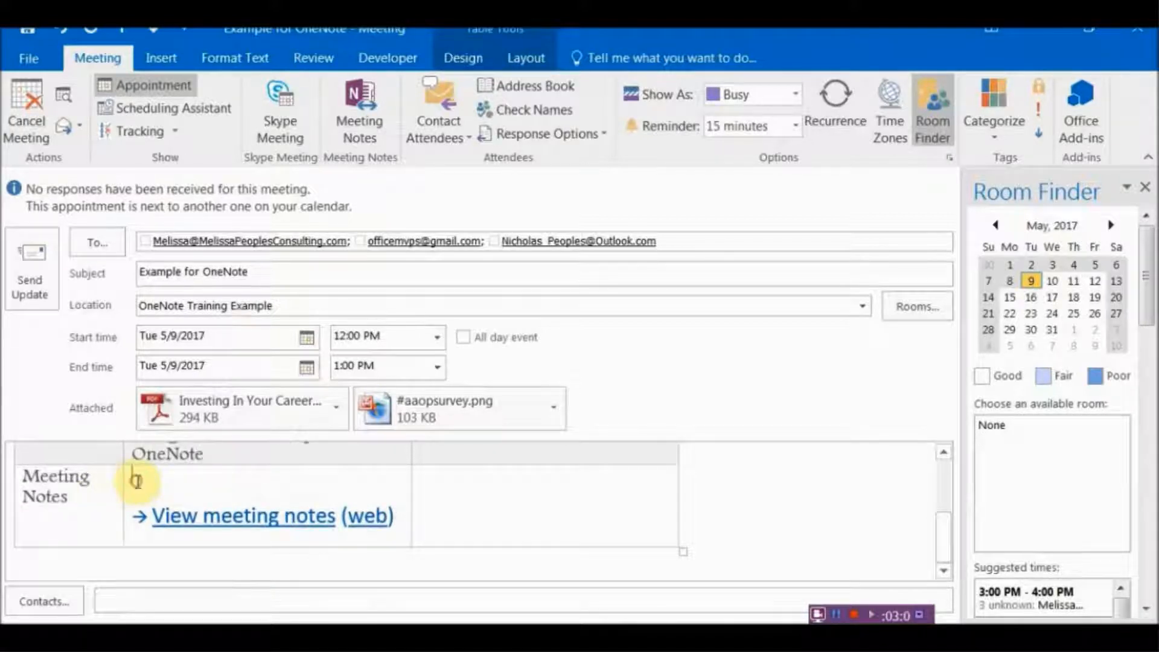
key("Delete")
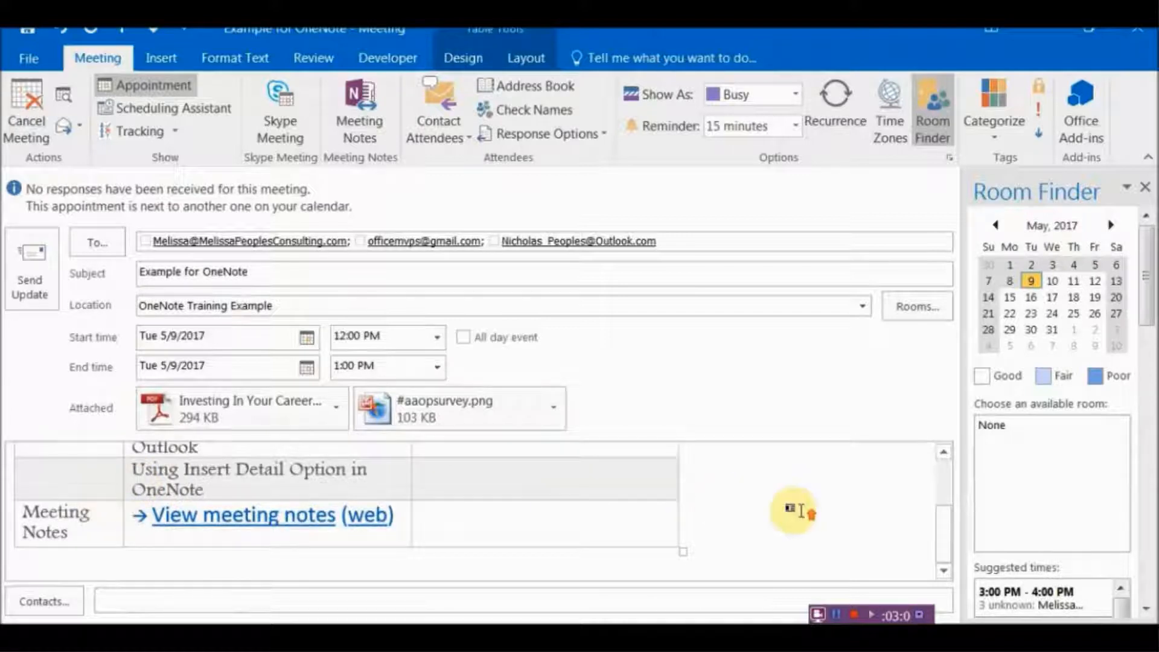
Send the meeting update to the attendees and close the reminder window
scroll(797, 510, "up", 3)
left_click(19, 266)
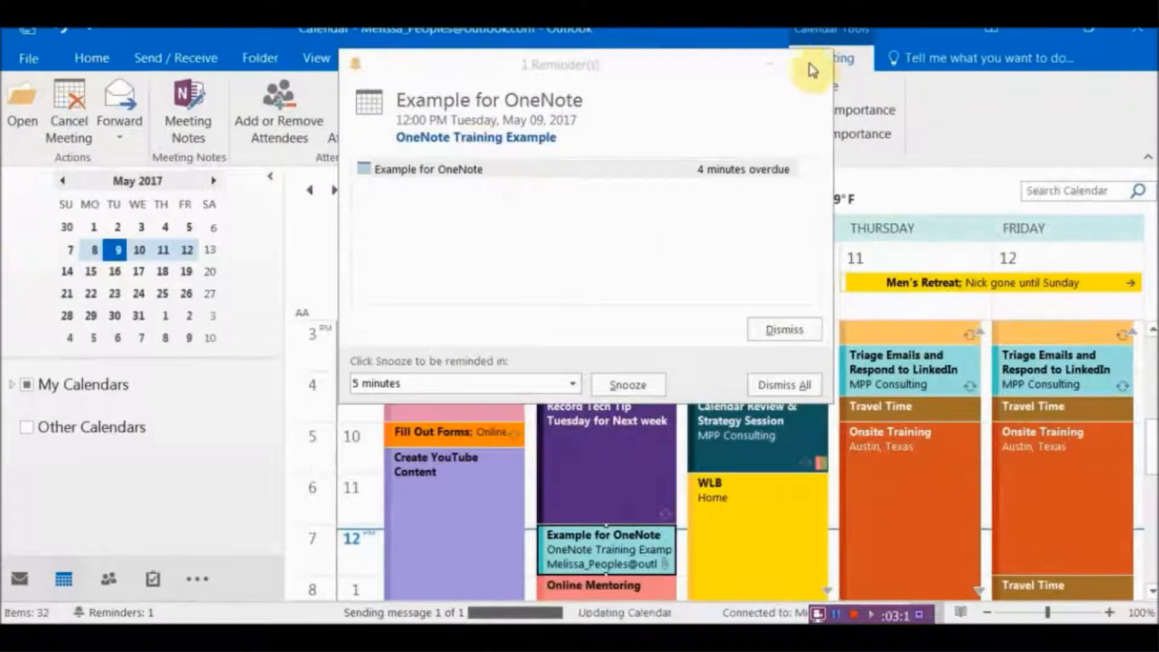
left_click(811, 65)
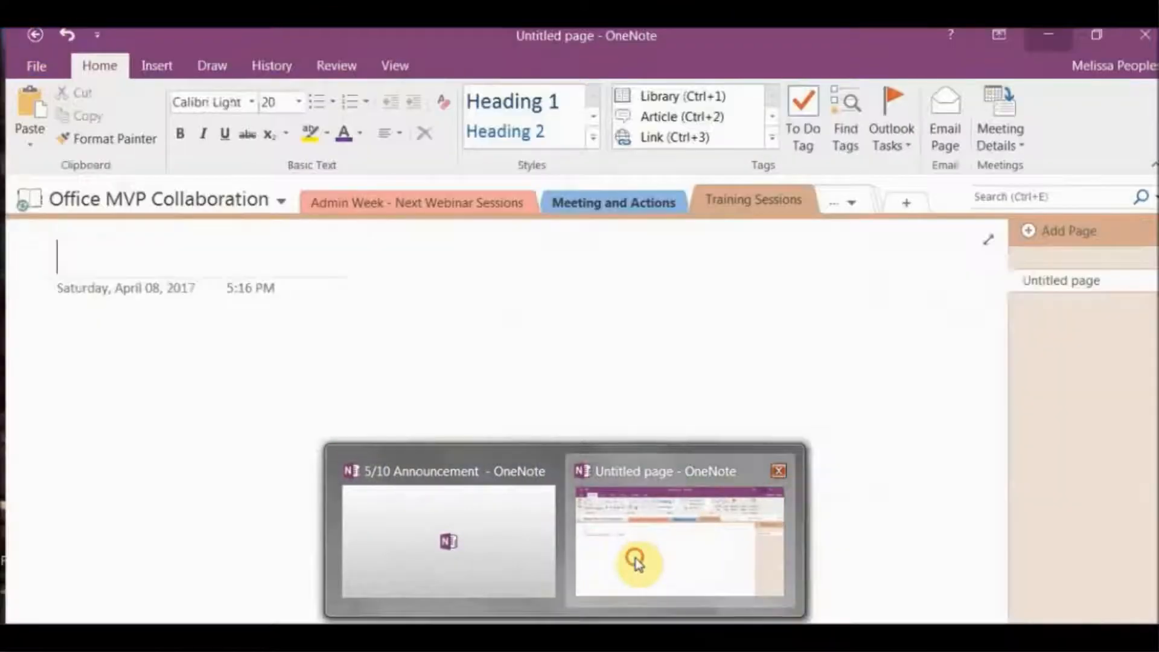
Switch to OneNote and open the "Example for OneNote" page in Training Sessions to review its meeting details
left_click(634, 561)
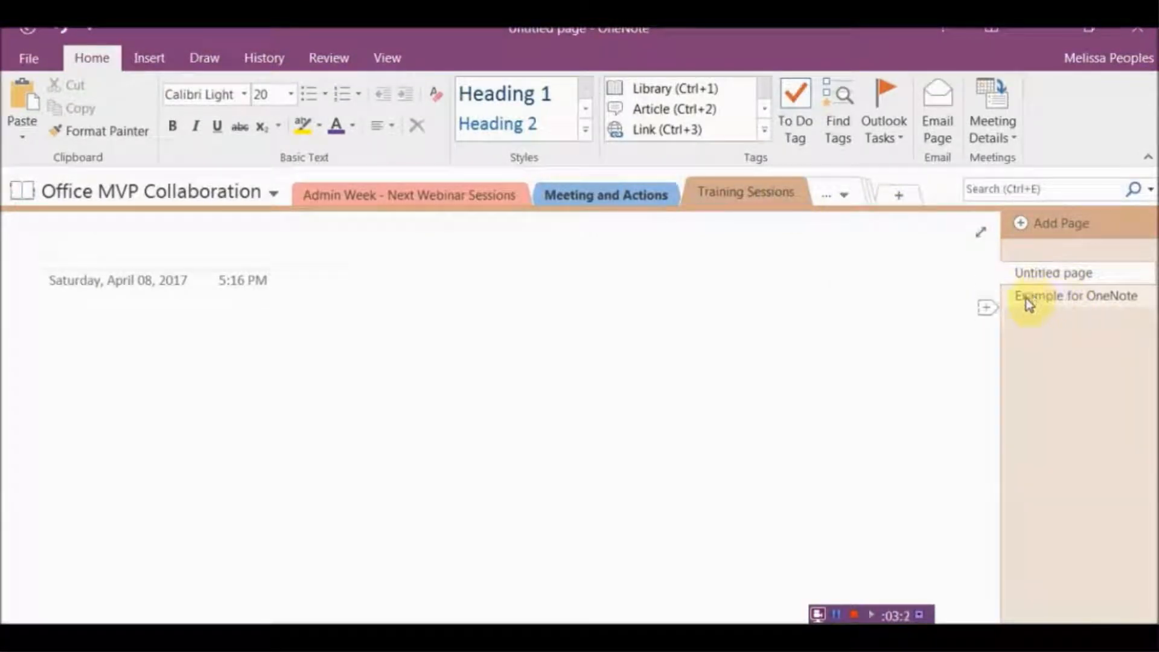
left_click(1027, 299)
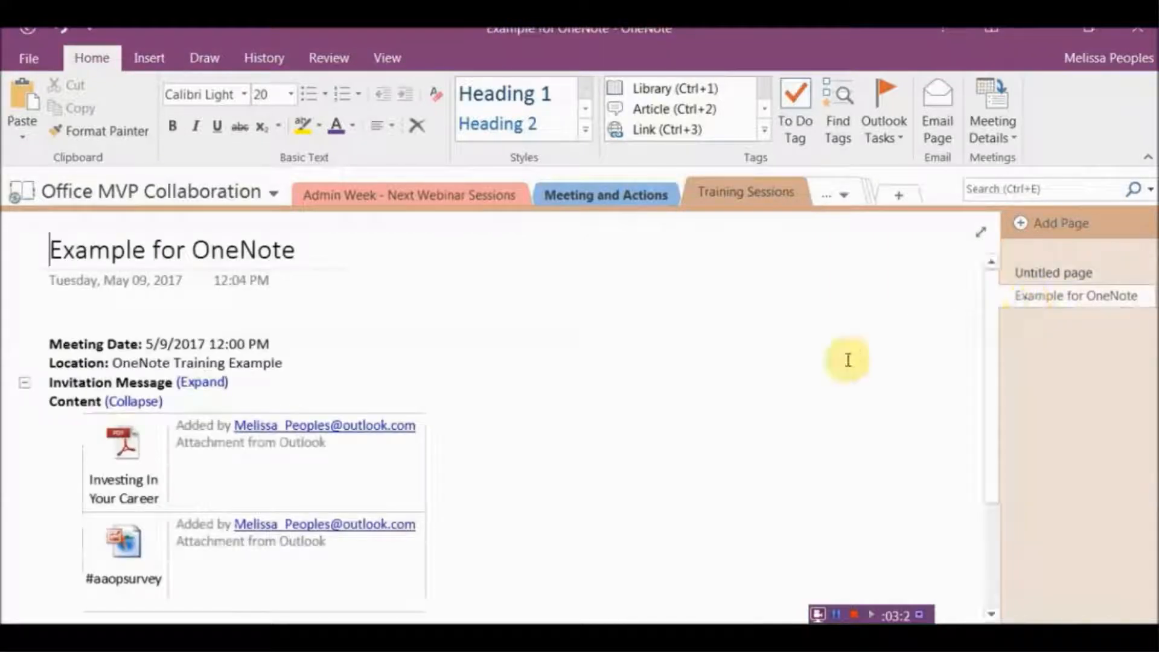
scroll(795, 387, "down", 2)
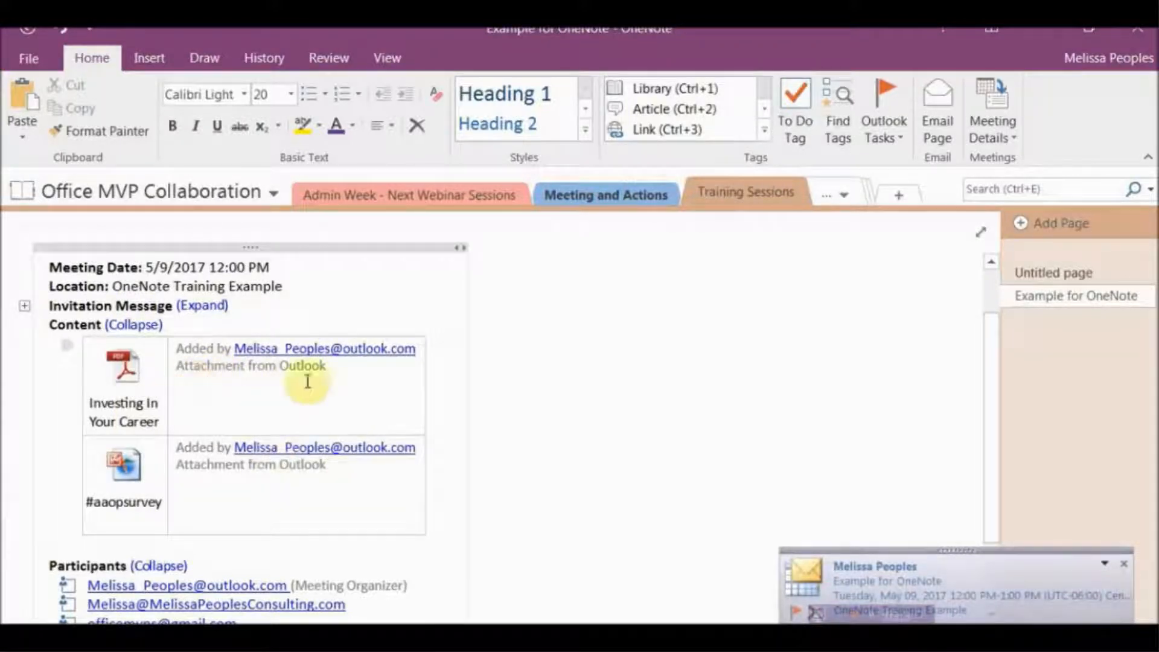
scroll(595, 432, "down", 2)
scroll(326, 396, "up", 2)
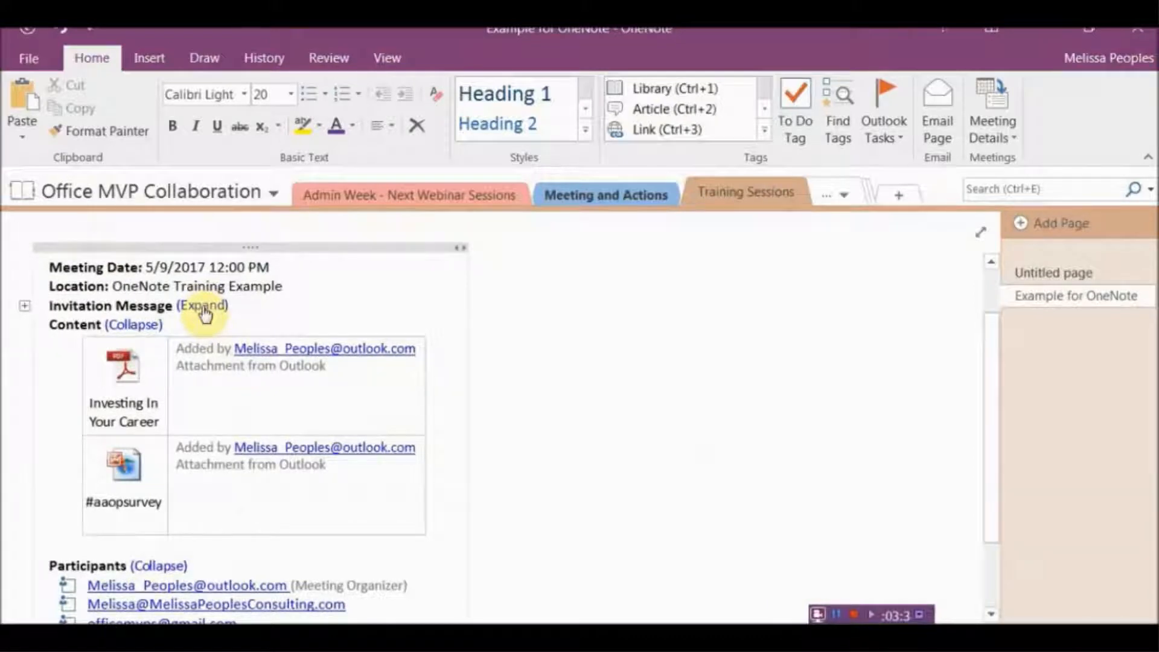
Expand the invitation message on the notes page, review its agenda table, and collapse it again
left_click(205, 308)
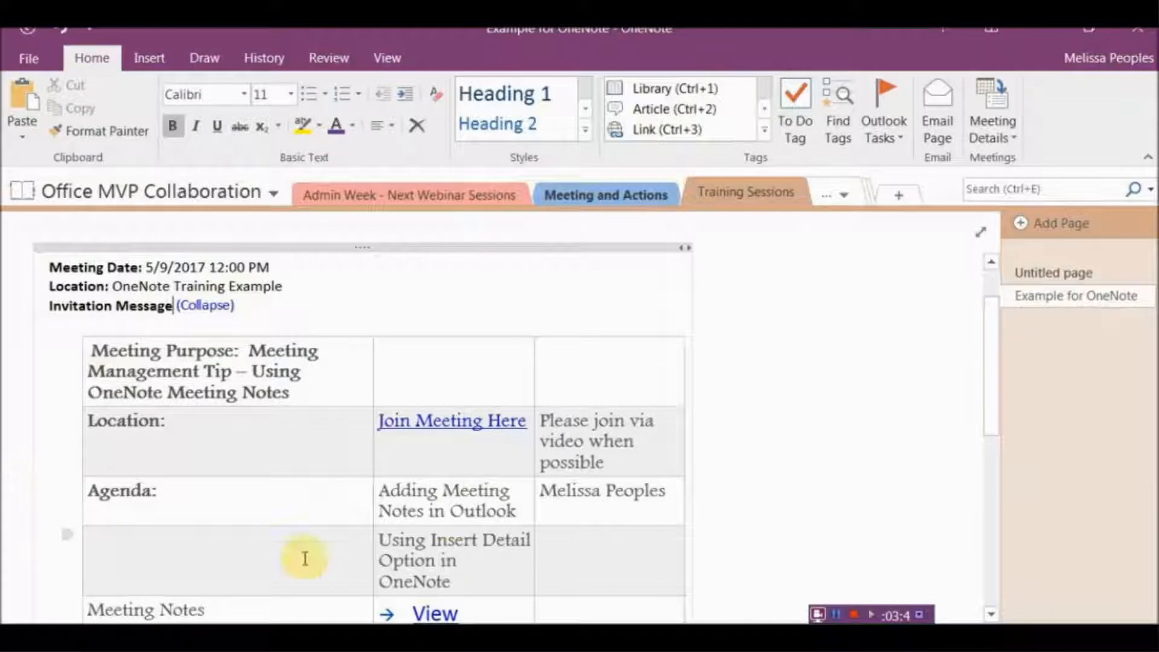
scroll(531, 426, "down", 3)
scroll(527, 435, "up", 4)
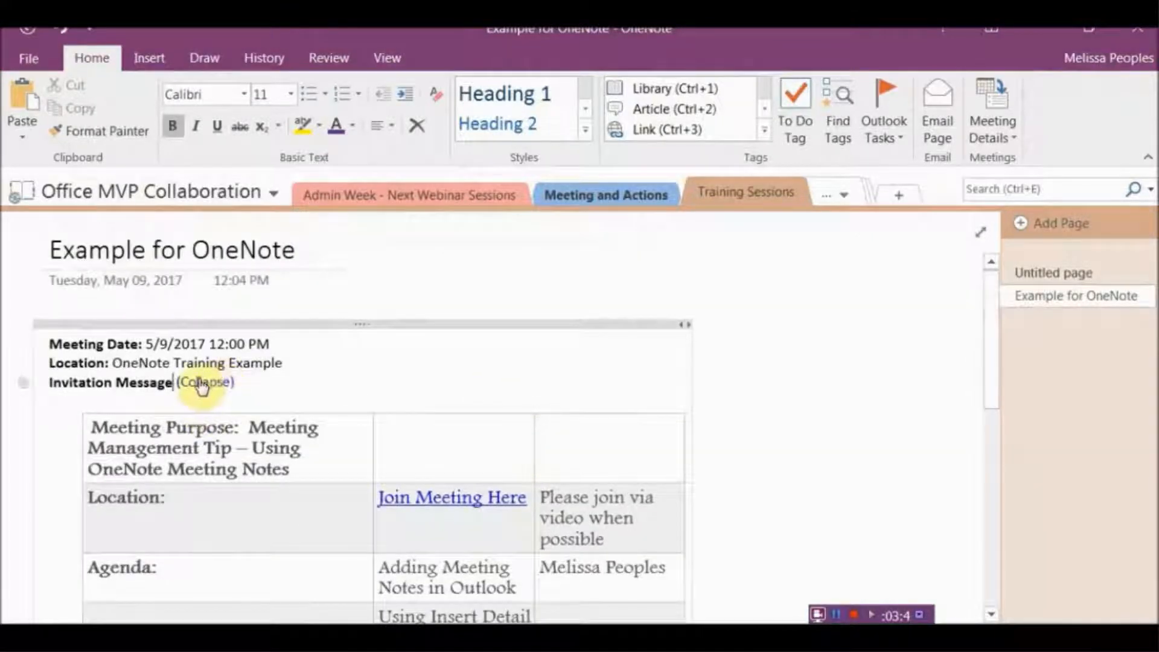
left_click(203, 381)
scroll(417, 401, "down", 3)
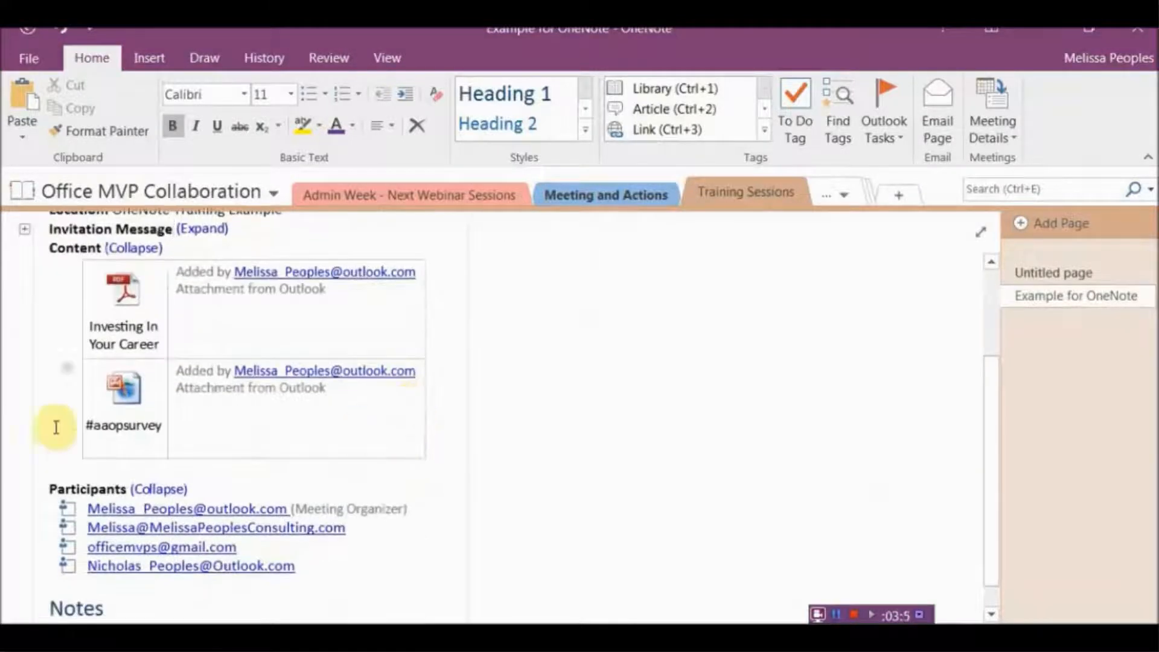
Open the #aaopsurvey attachment from the notes page to view the image, and close it
double_click(125, 397)
left_click(660, 530)
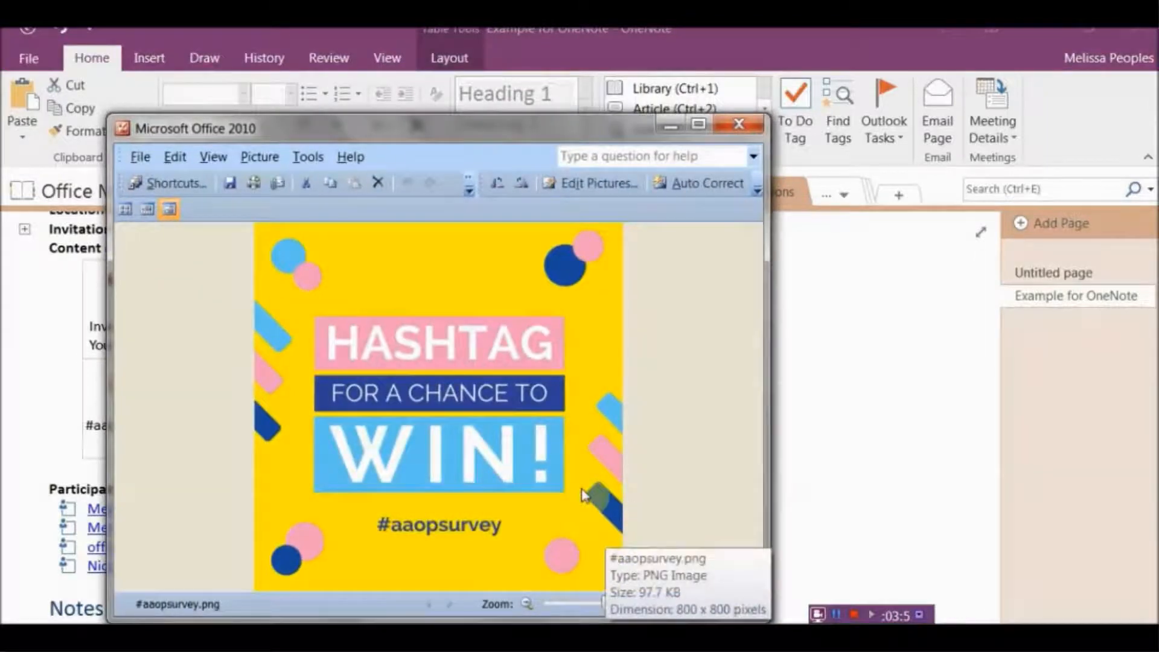
left_click(741, 122)
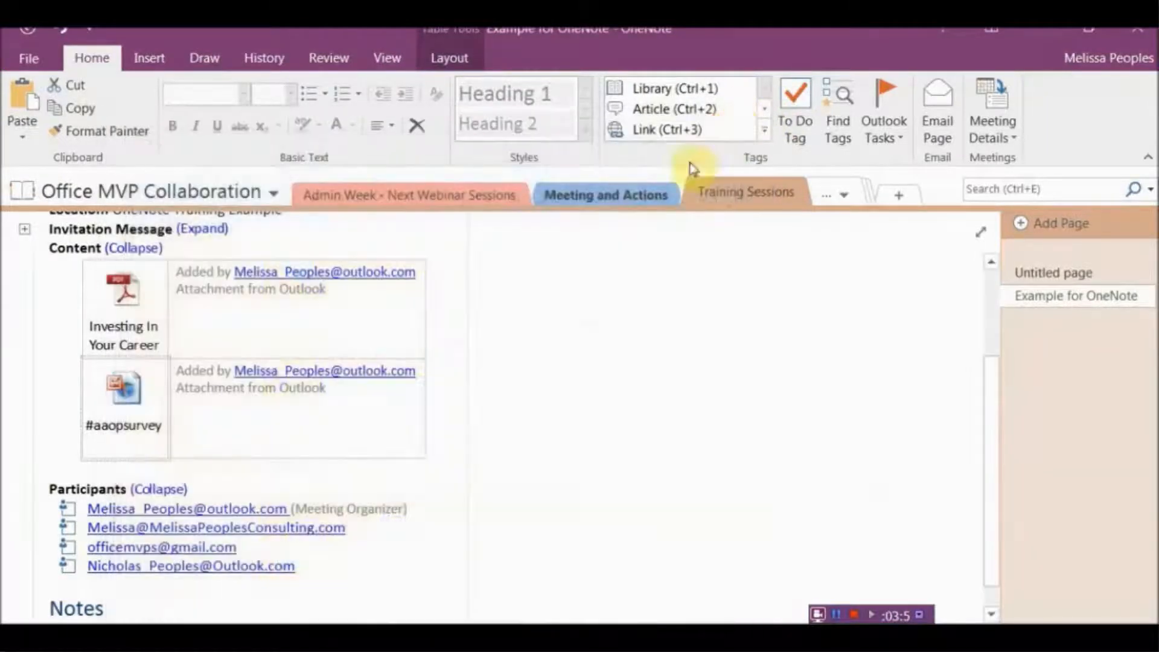
Add a To Do item reading "Schedule meeting with whoever" under the Notes heading and start a new line after it
scroll(691, 376, "down", 1)
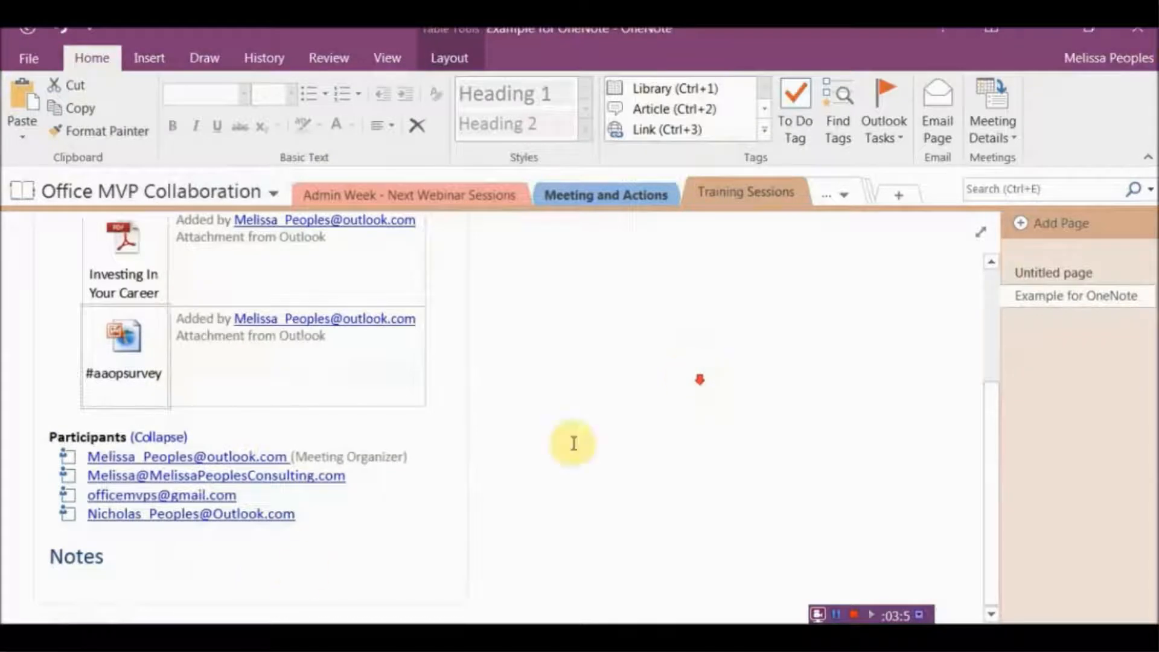
left_click(60, 587)
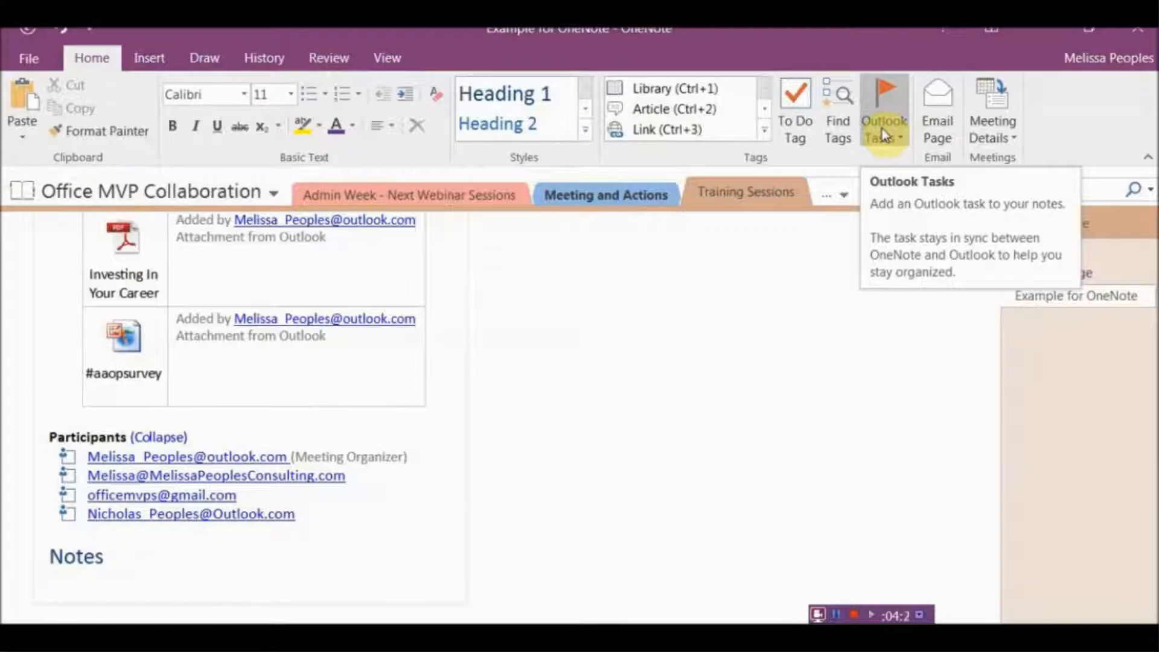
left_click(795, 99)
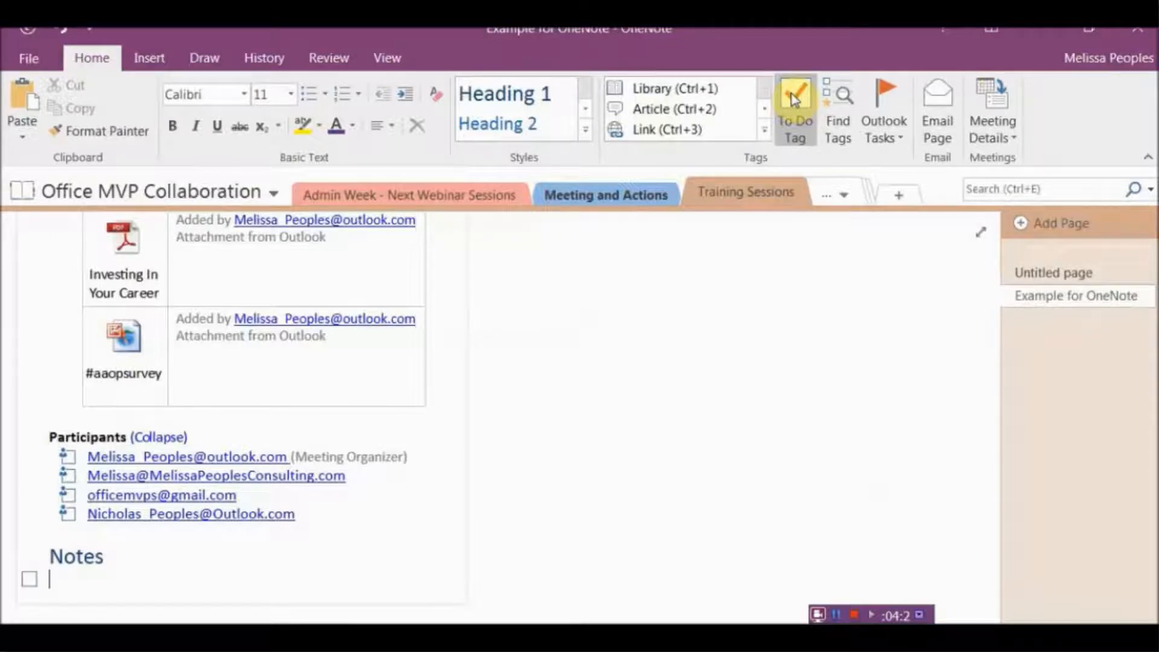
type("Schedule mee")
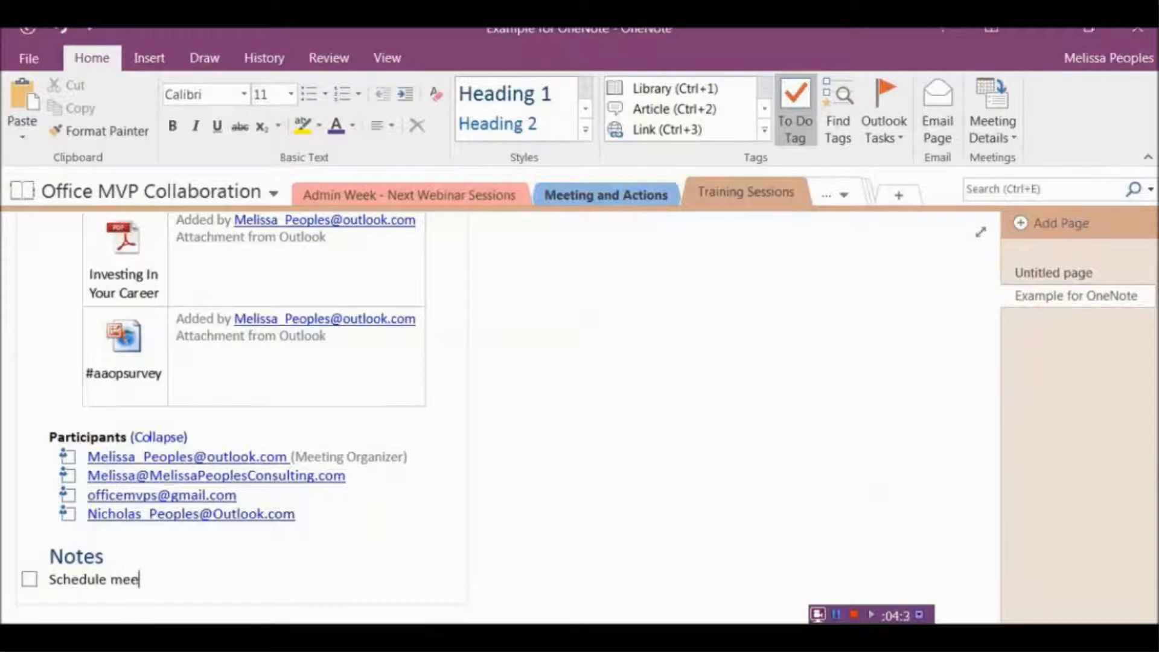
type("ting with whoever")
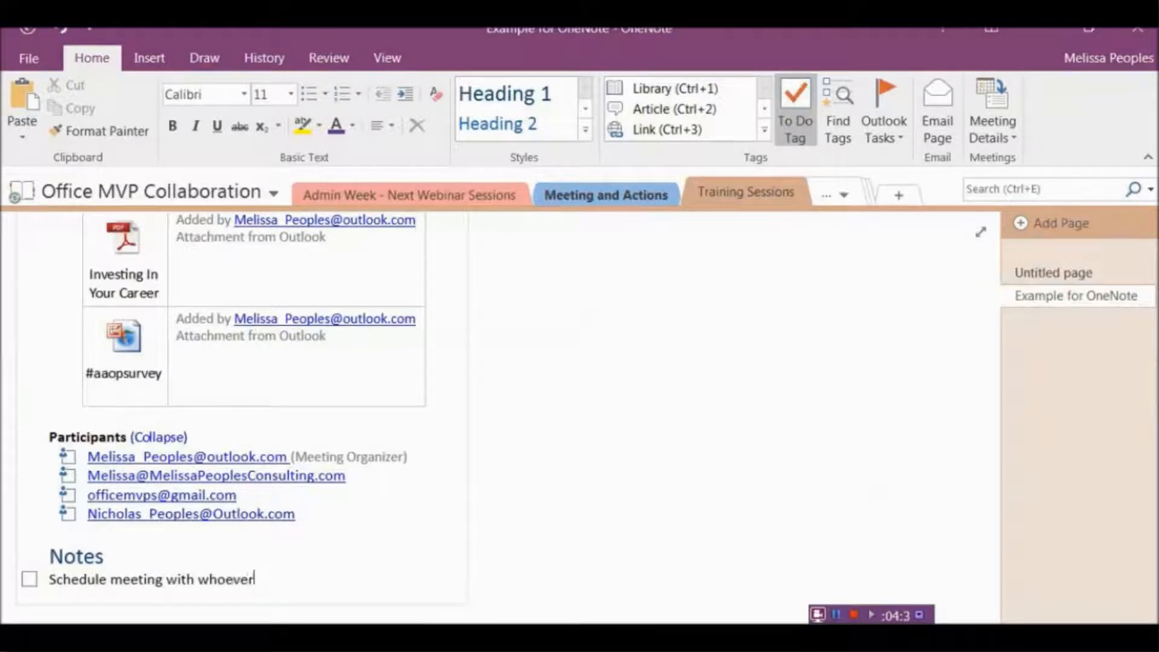
key("Return")
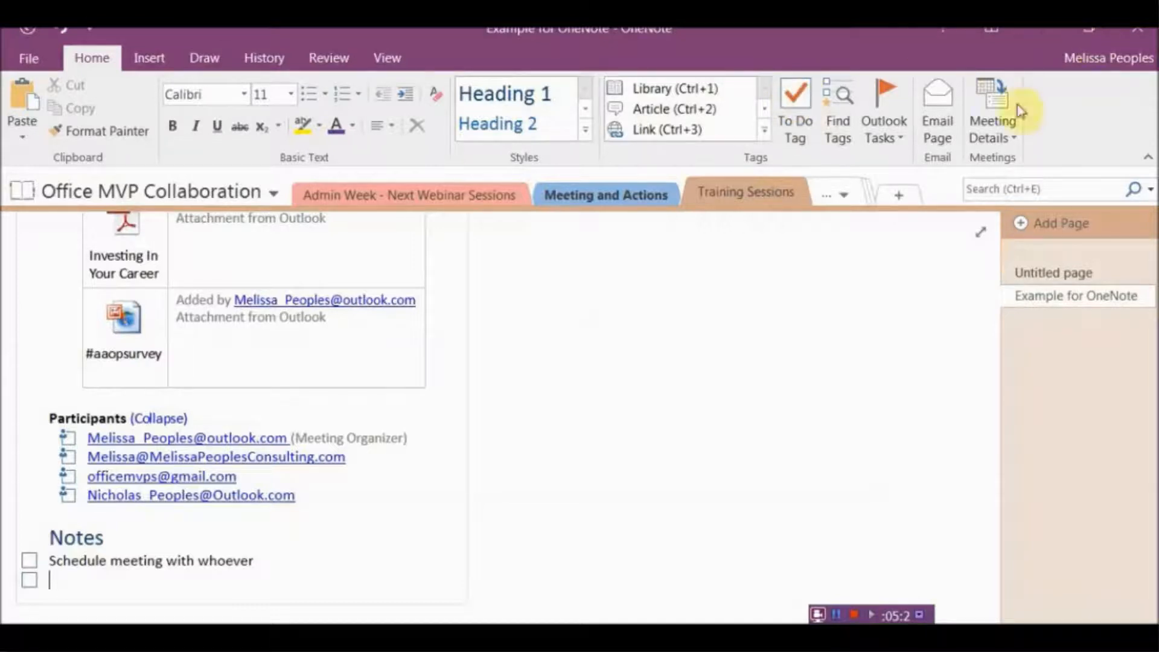
Create an email of the notes page for the participants and review the message body down to the Notes section
left_click(937, 124)
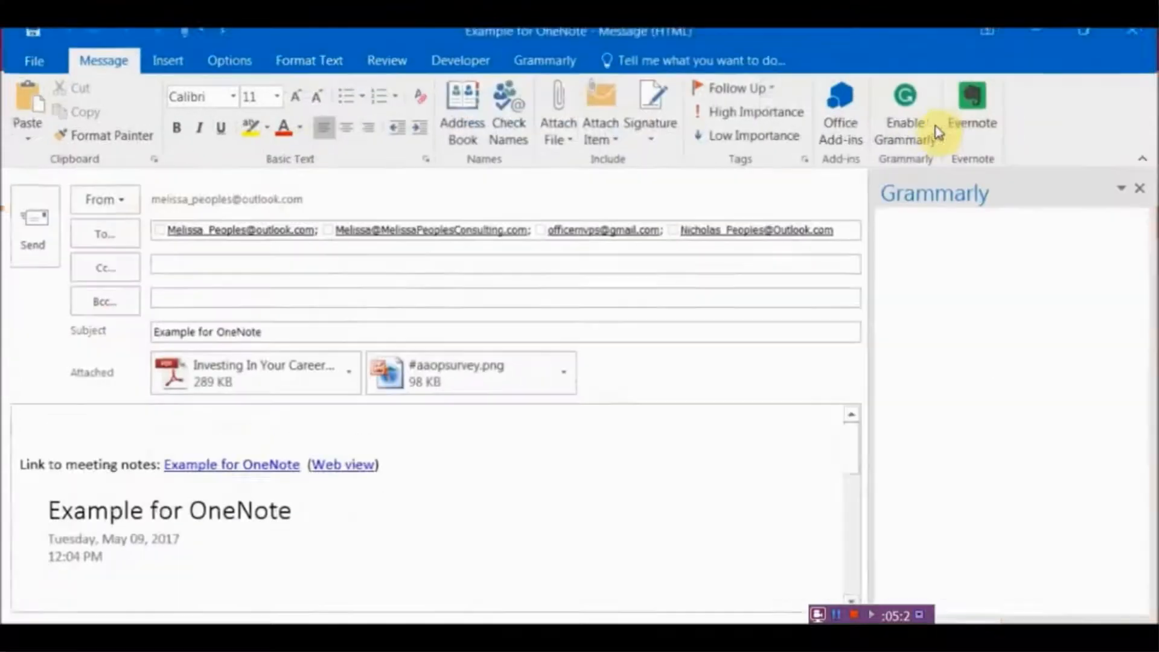
left_click(937, 129)
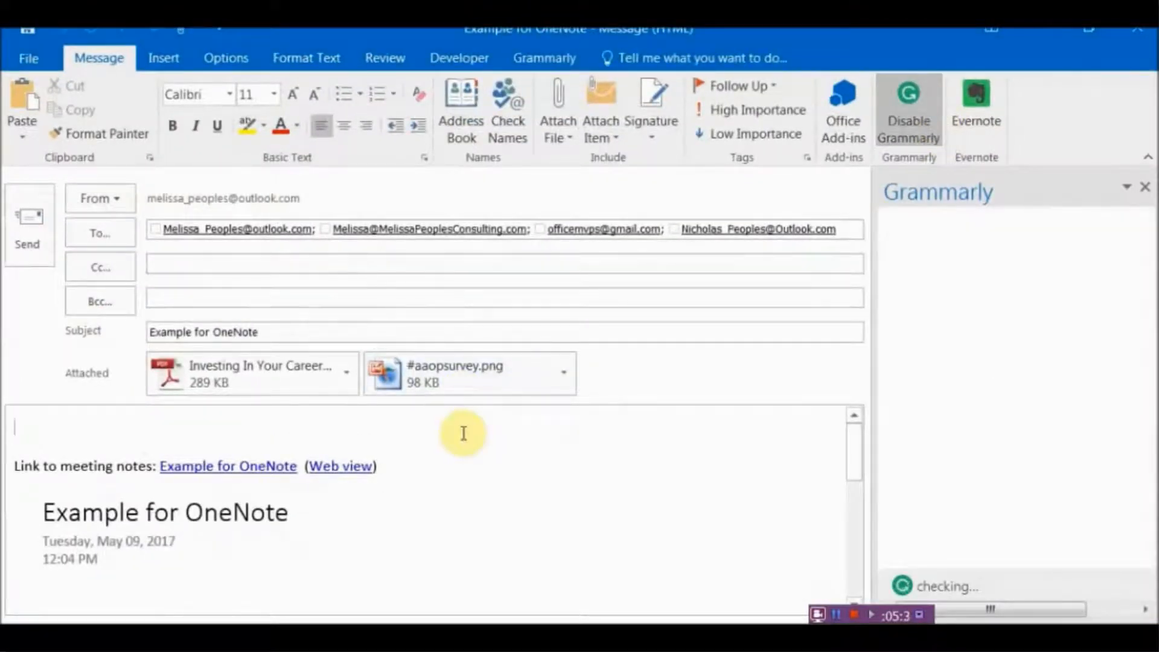
scroll(458, 453, "down", 3)
scroll(450, 488, "down", 7)
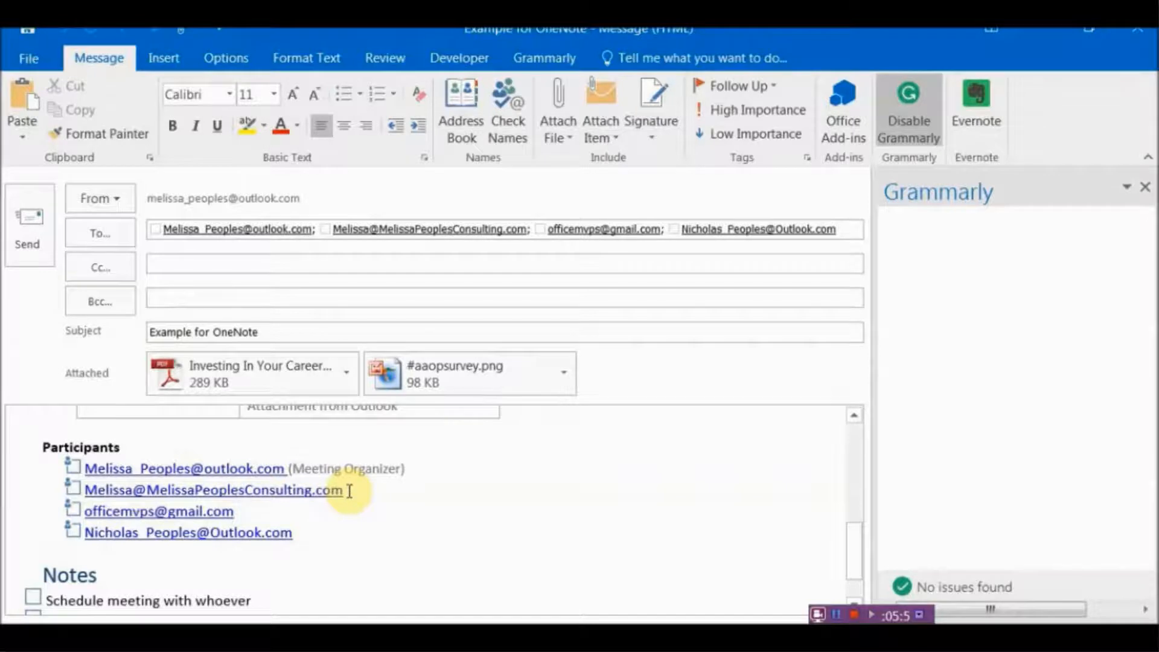
scroll(349, 490, "down", 1)
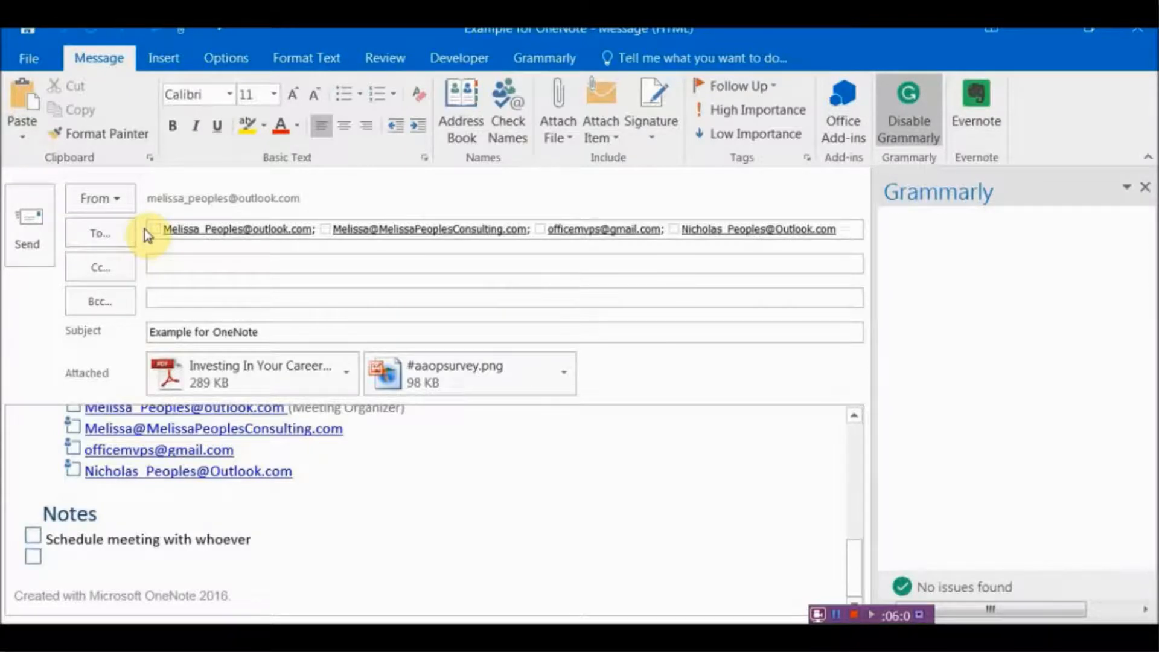
Switch to the Example for OneNote window in OneNote and create a new page with details of today's "Record Tech Tip Tuesday for Next week" meeting
left_click(566, 637)
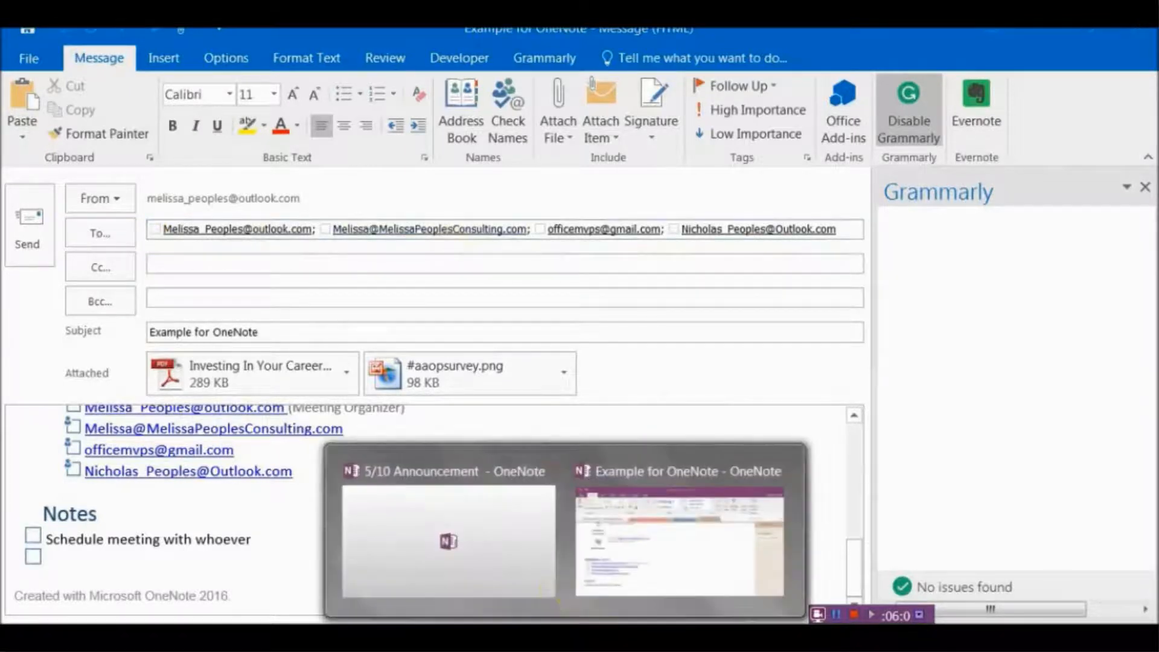
left_click(634, 540)
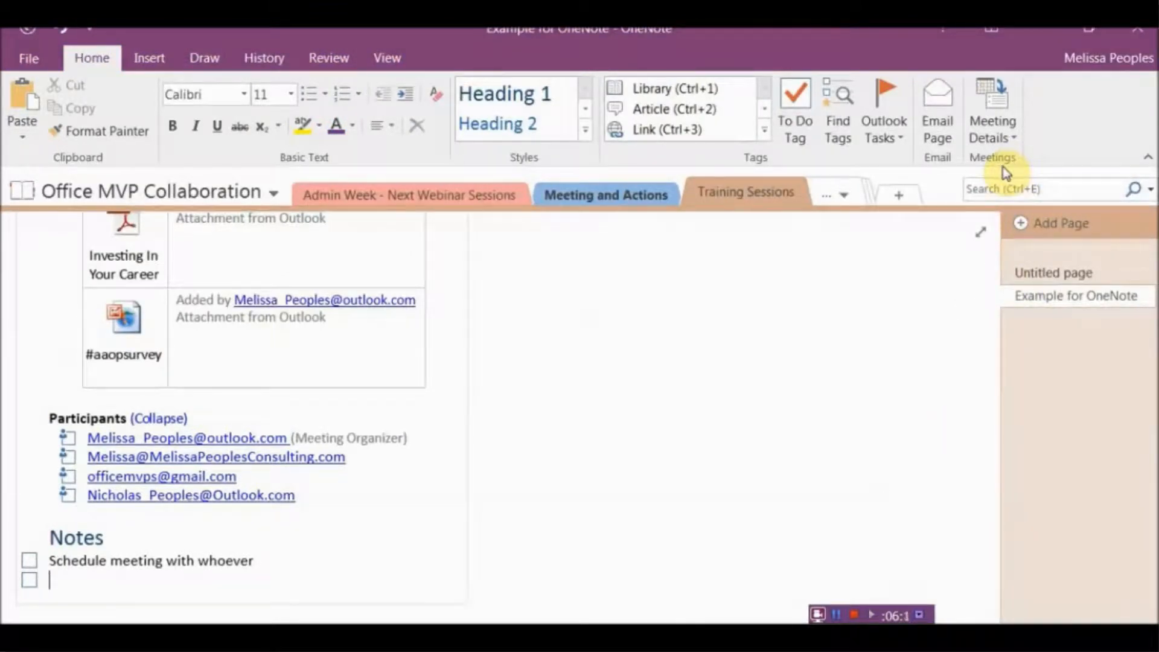
left_click(1010, 136)
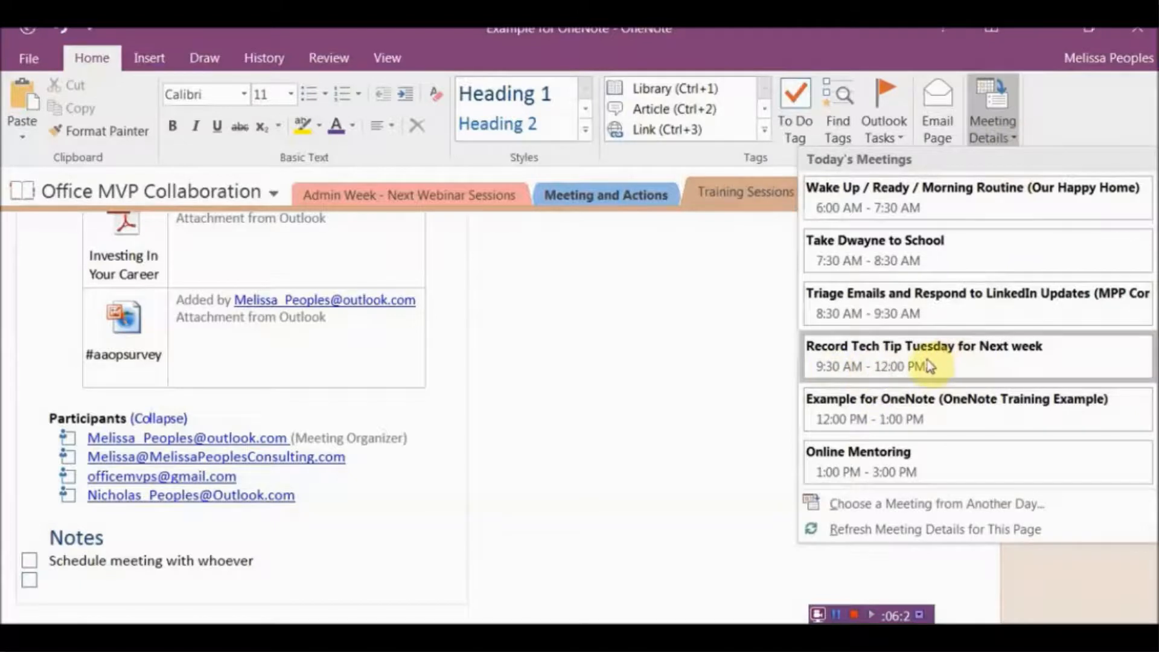
left_click(949, 365)
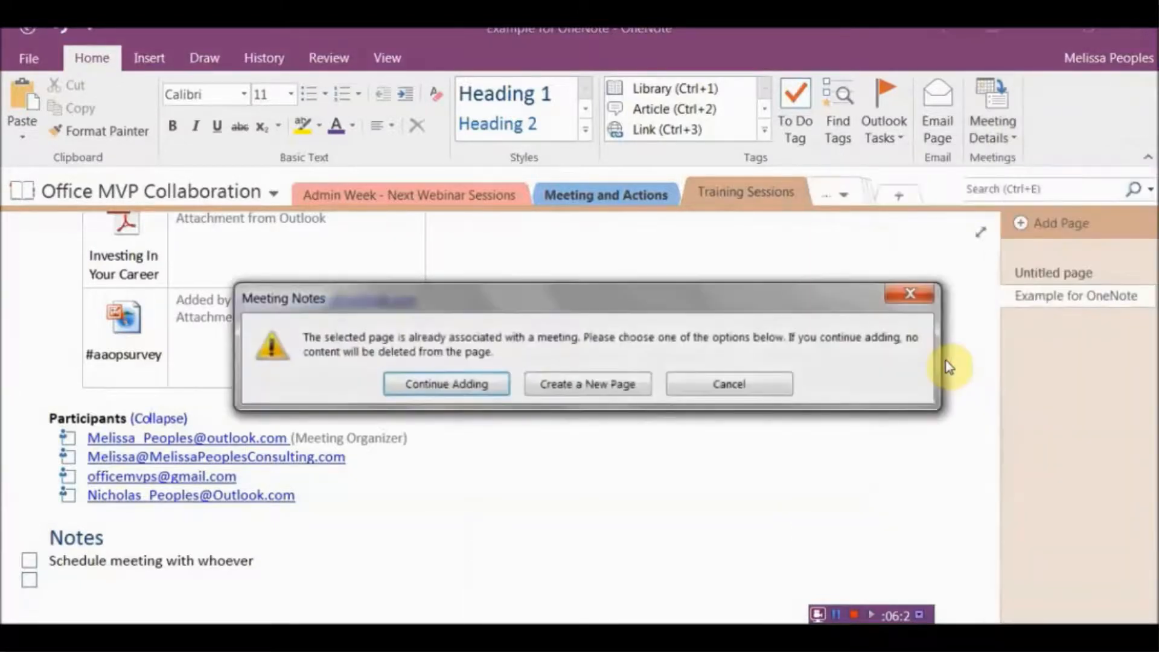
left_click(547, 384)
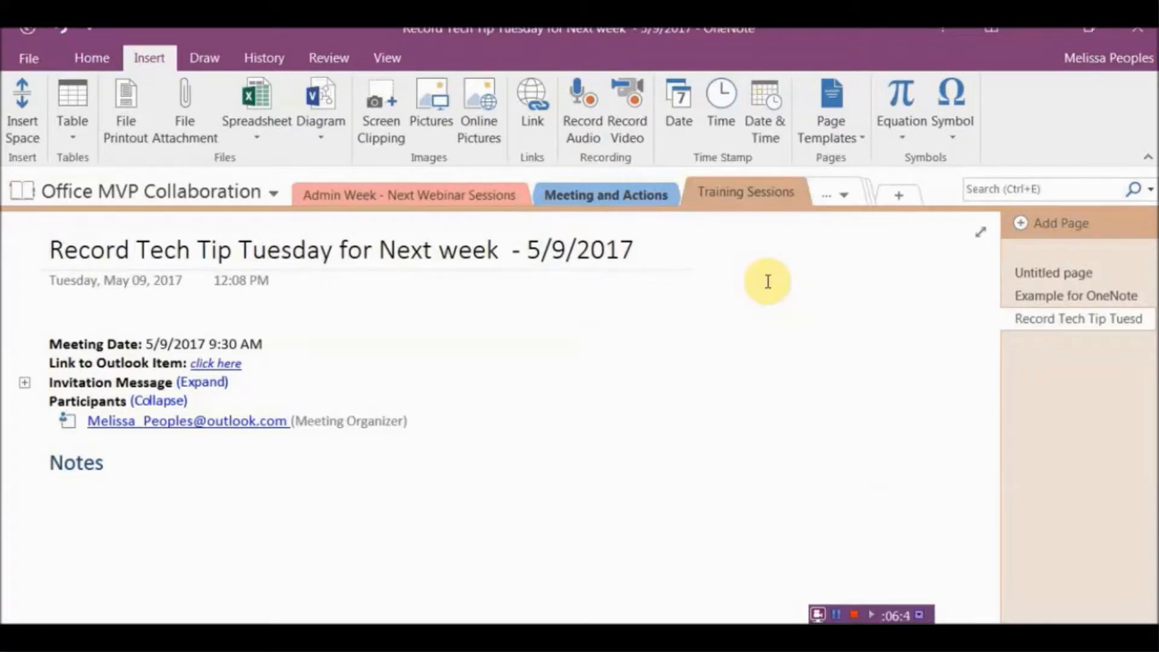
Create an email of the new "Record Tech Tip Tuesday for Next week" meeting notes page
left_click(97, 58)
left_click(954, 124)
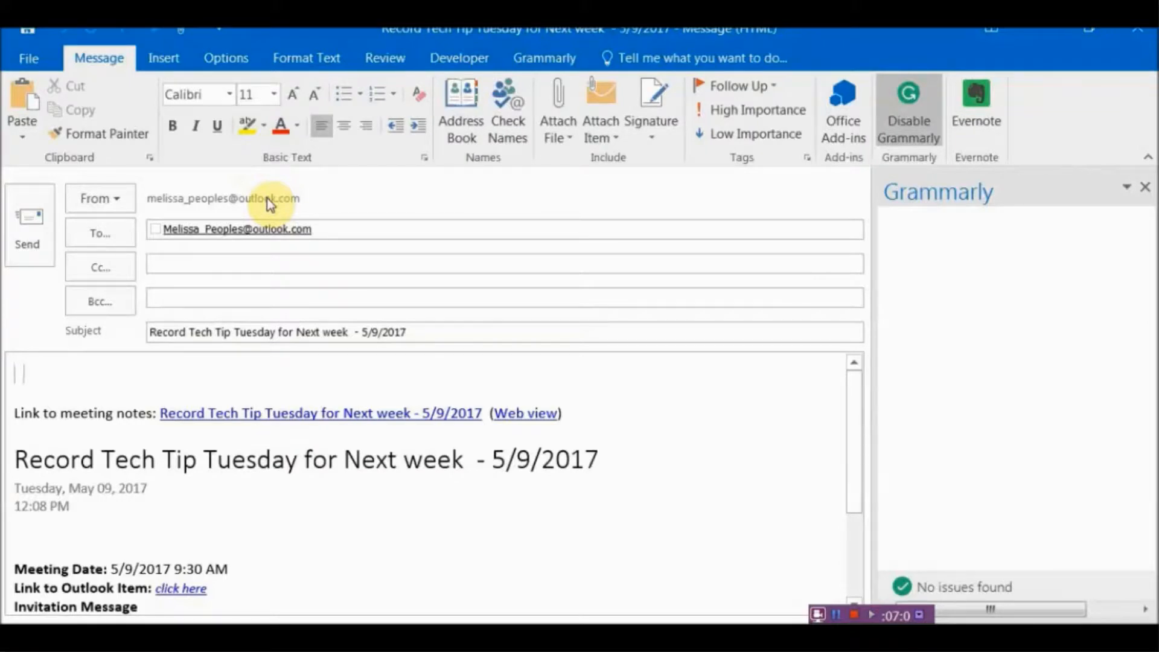
type("HH")
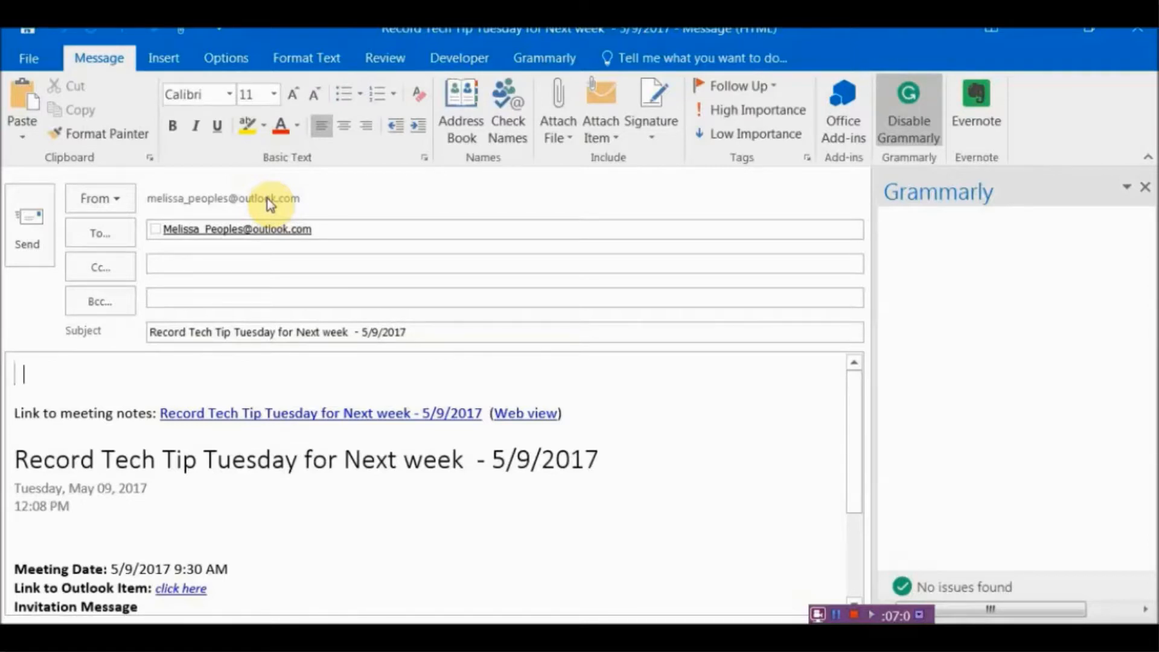